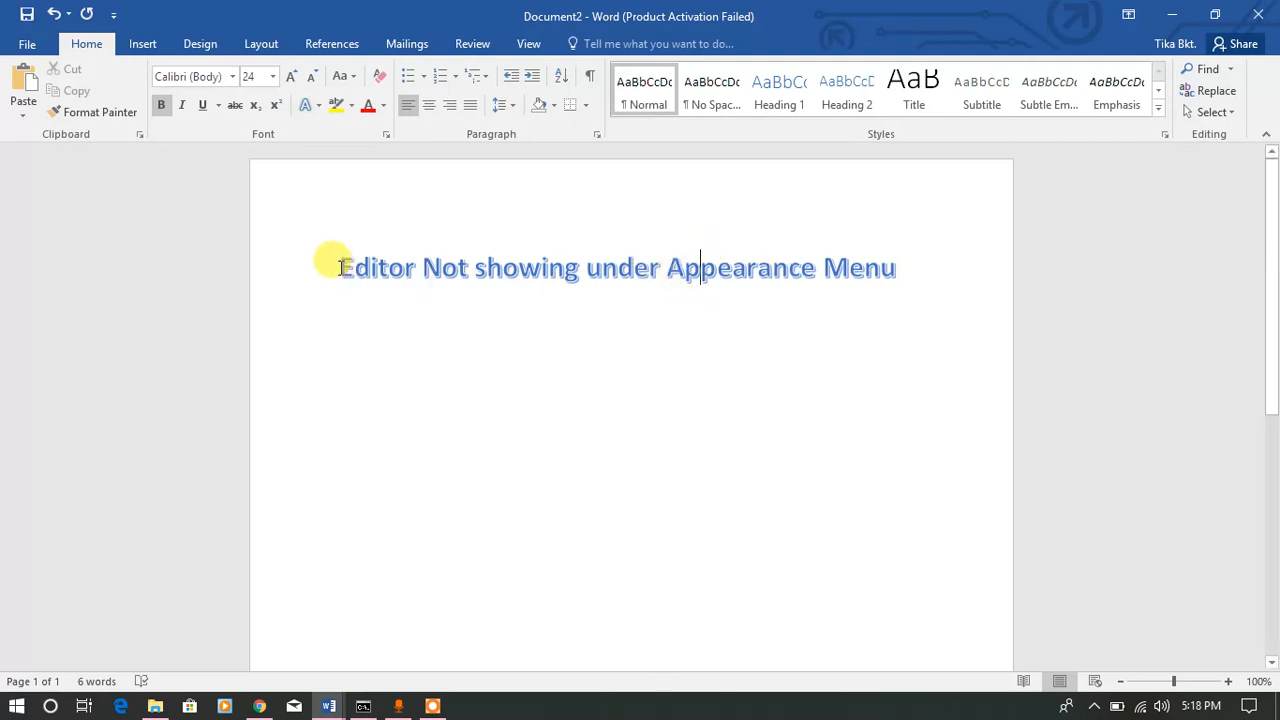
Step: Highlight the heading in the Word document, switch to the WordPress admin in Chrome and inspect the Appearance submenu
left_click_drag(336, 266, 871, 271)
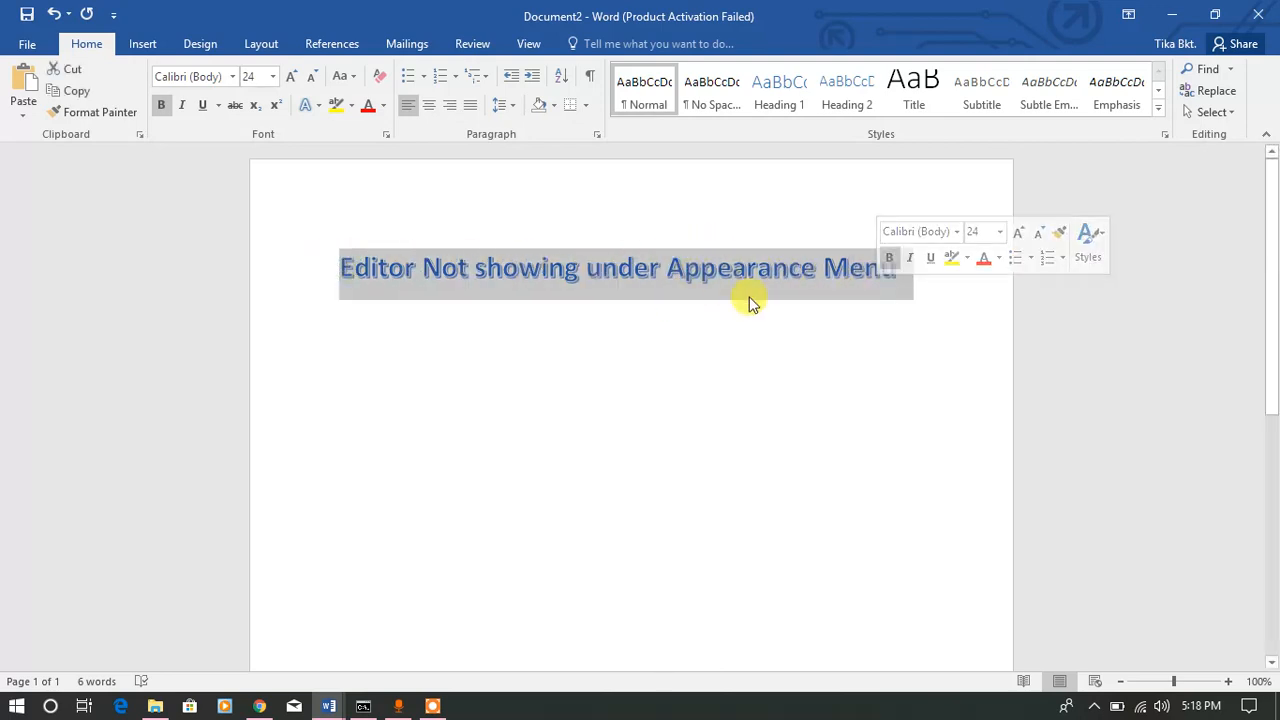
left_click(259, 706)
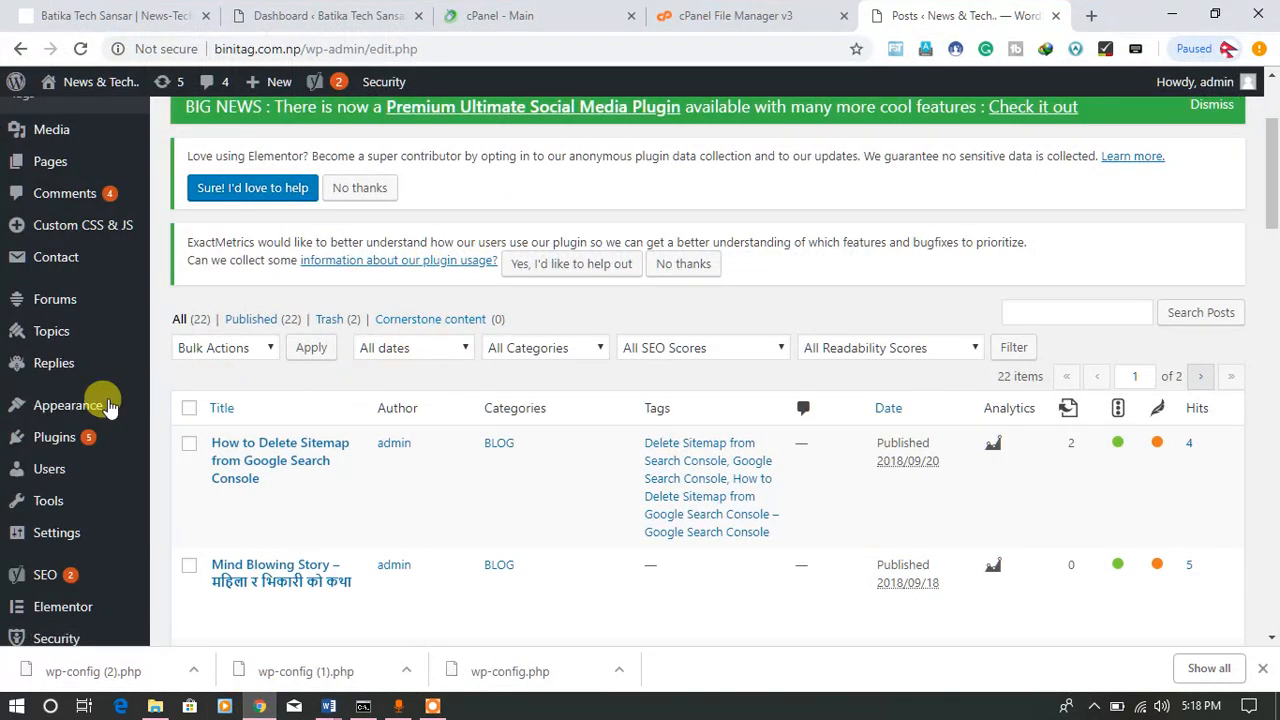
mouse_move(52, 415)
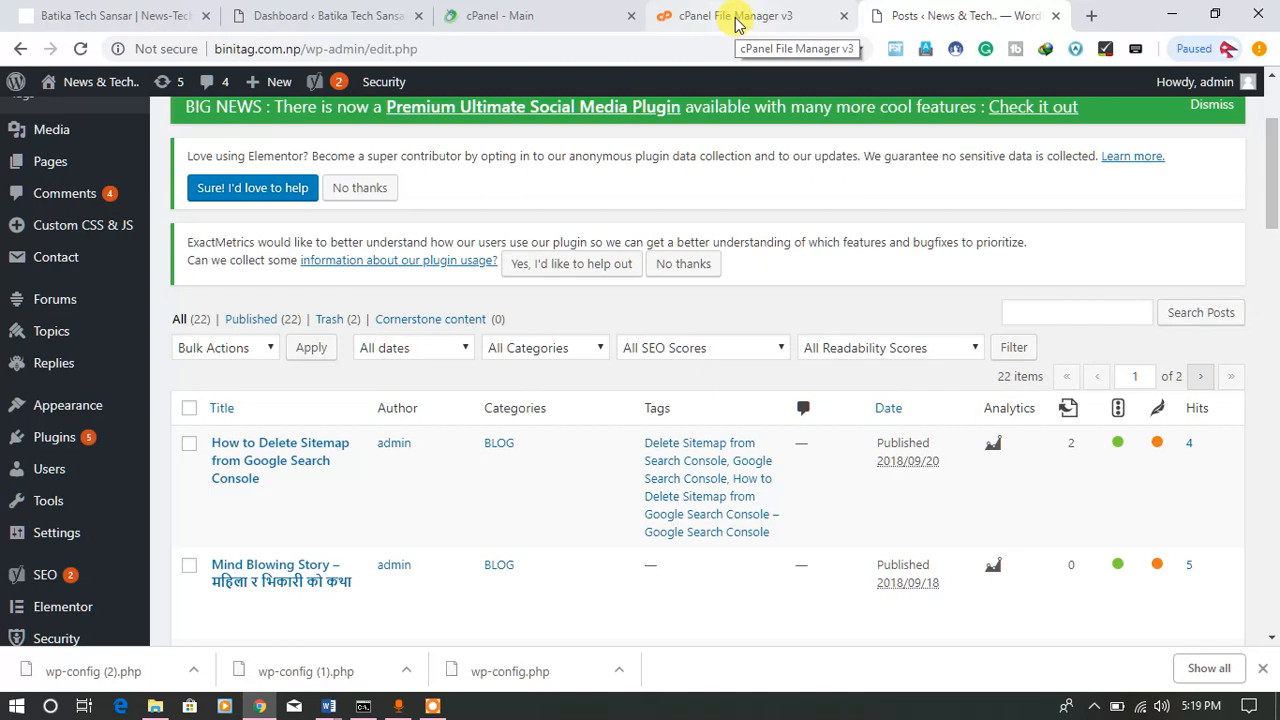
Step: Look over the cPanel File Manager's folder tree and check the site address in the WordPress admin
left_click(736, 20)
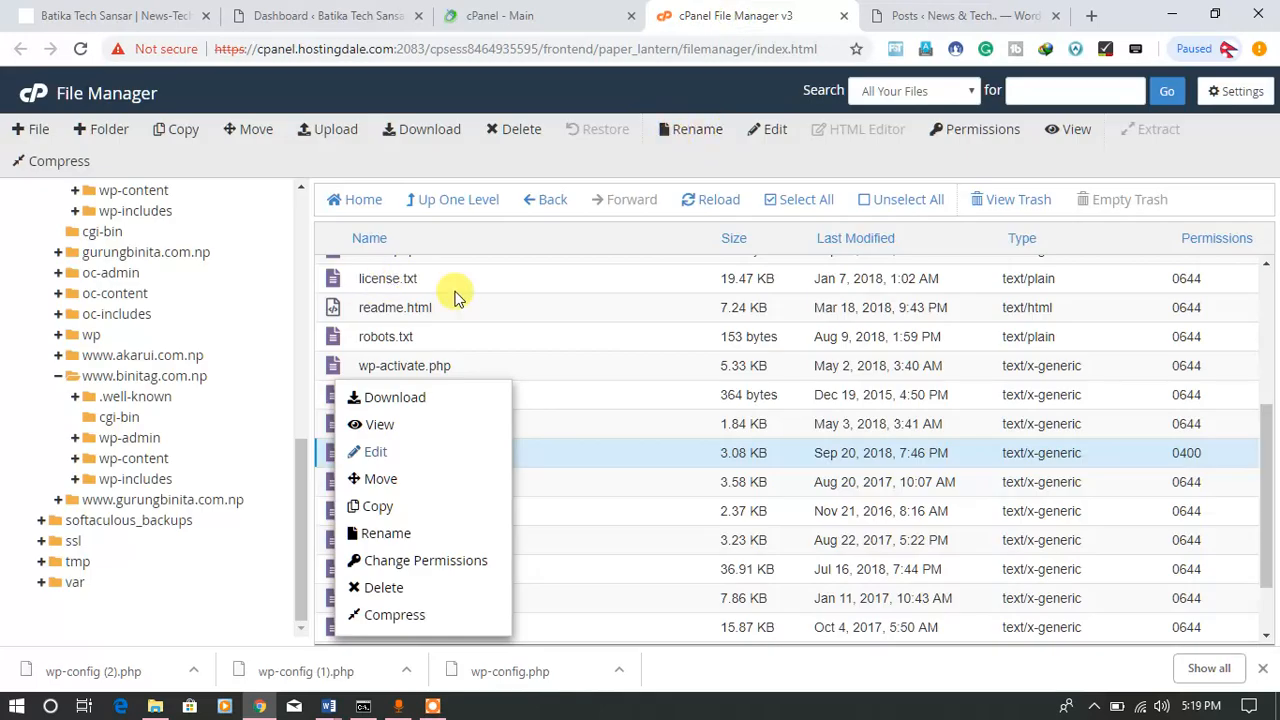
scroll(160, 450, "up", 15)
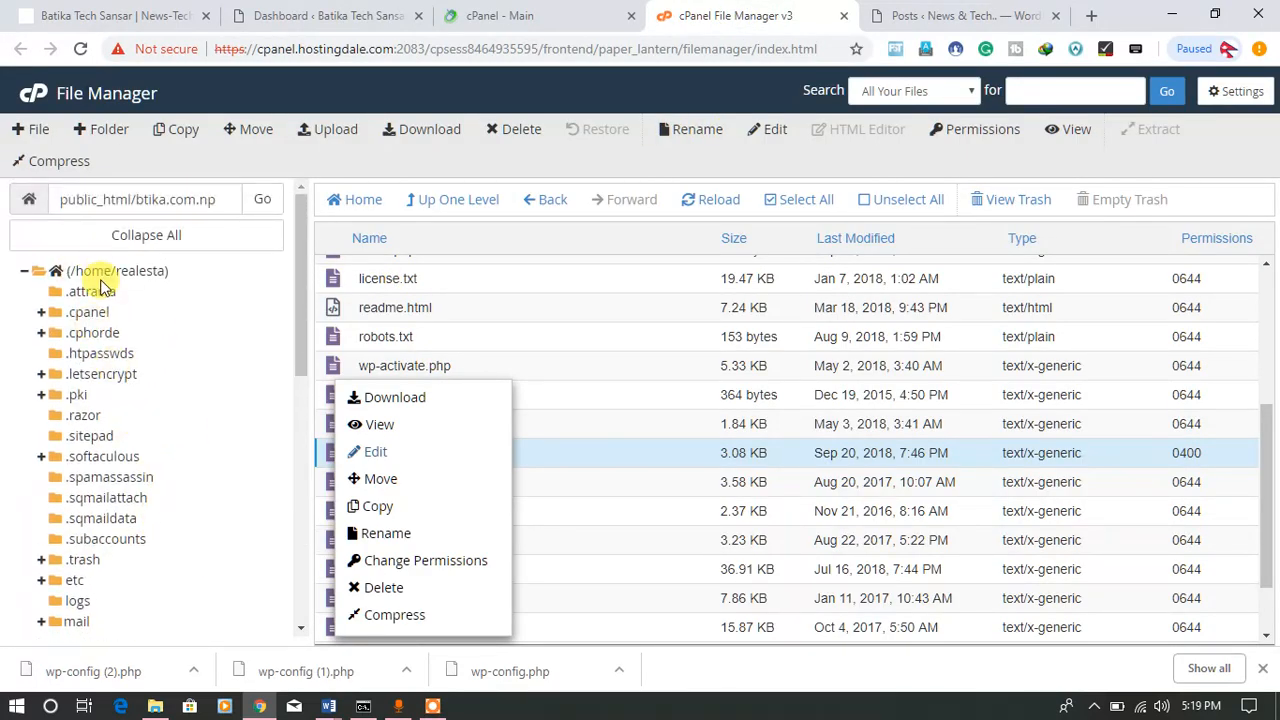
left_click(921, 20)
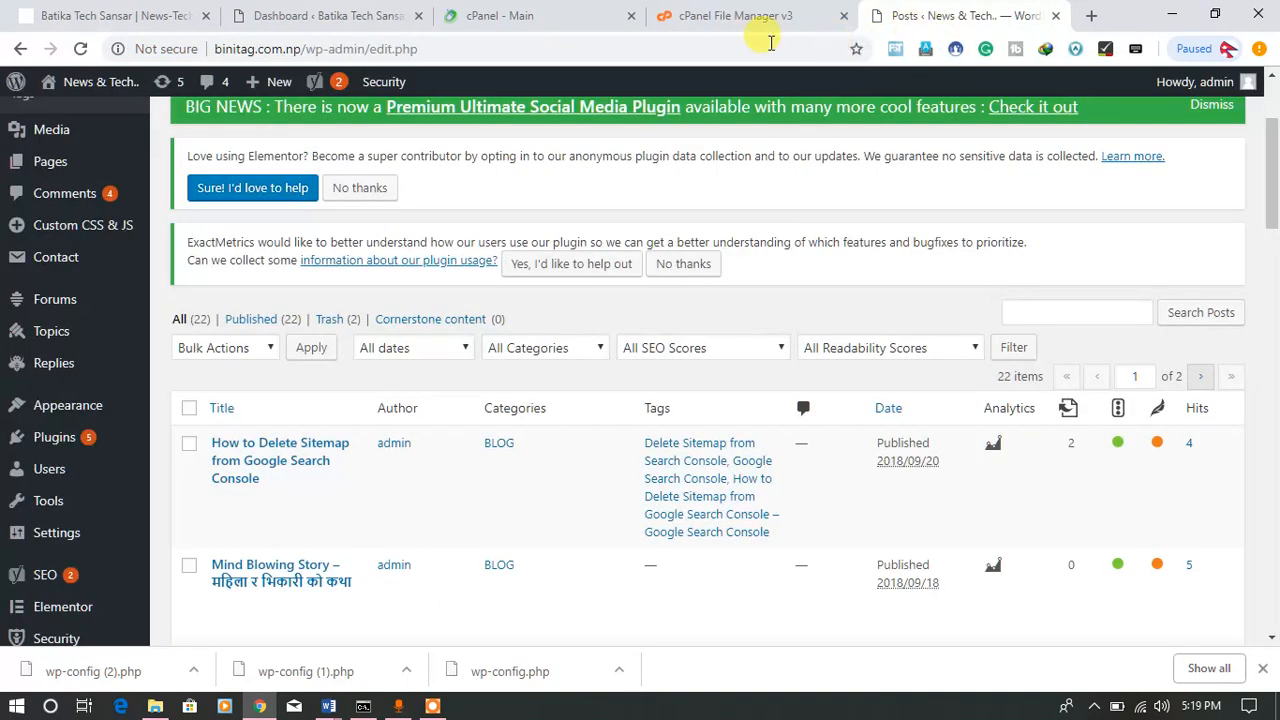
scroll(383, 206, "up", 3)
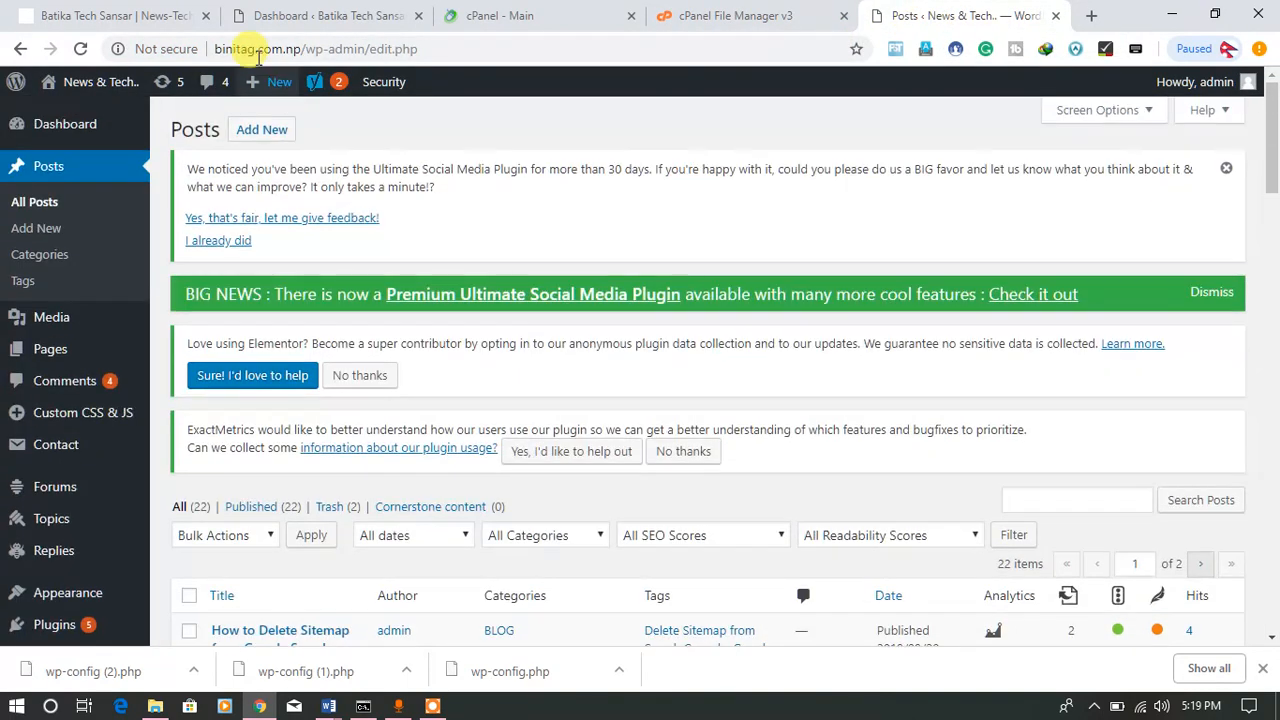
scroll(440, 325, "down", 2)
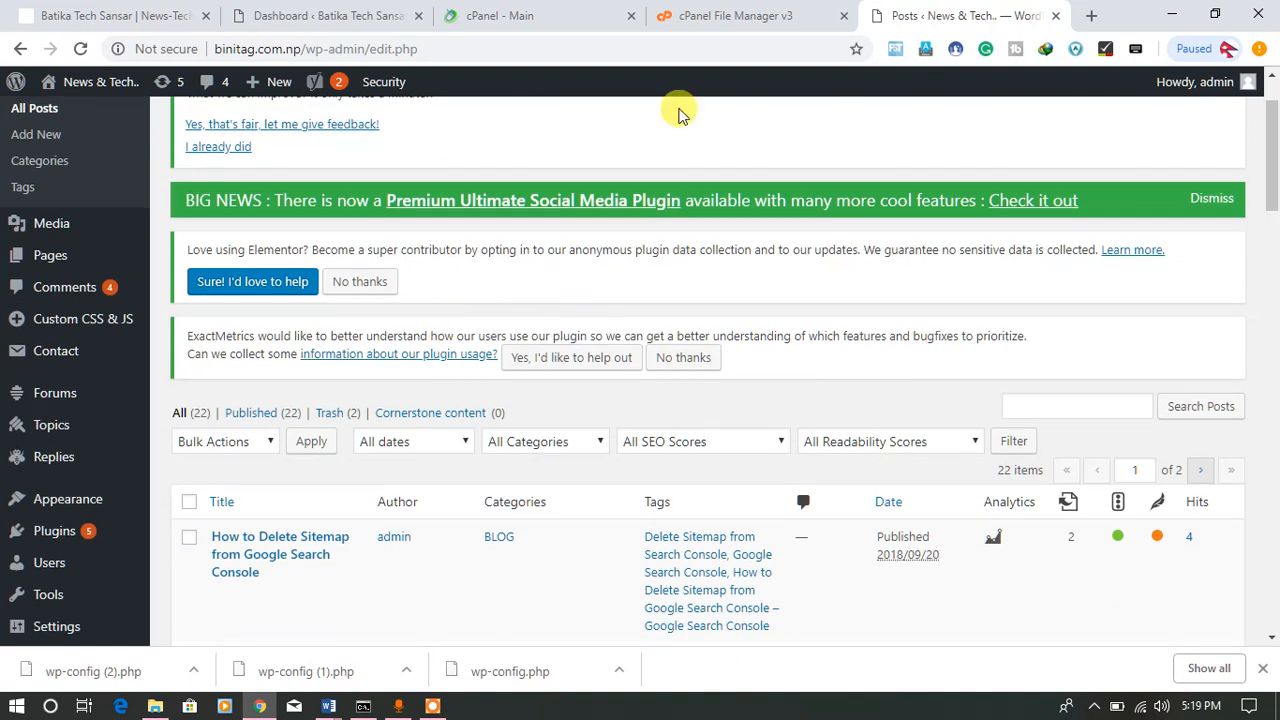
left_click(735, 15)
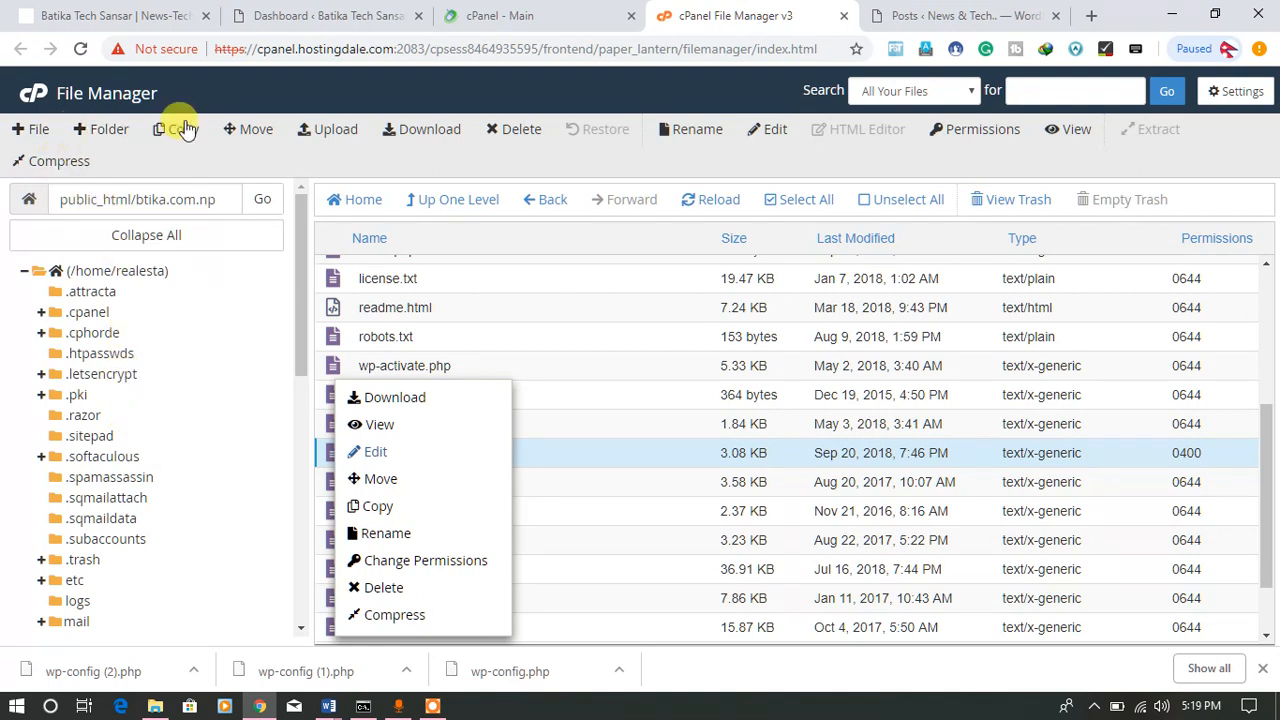
scroll(100, 457, "down", 4)
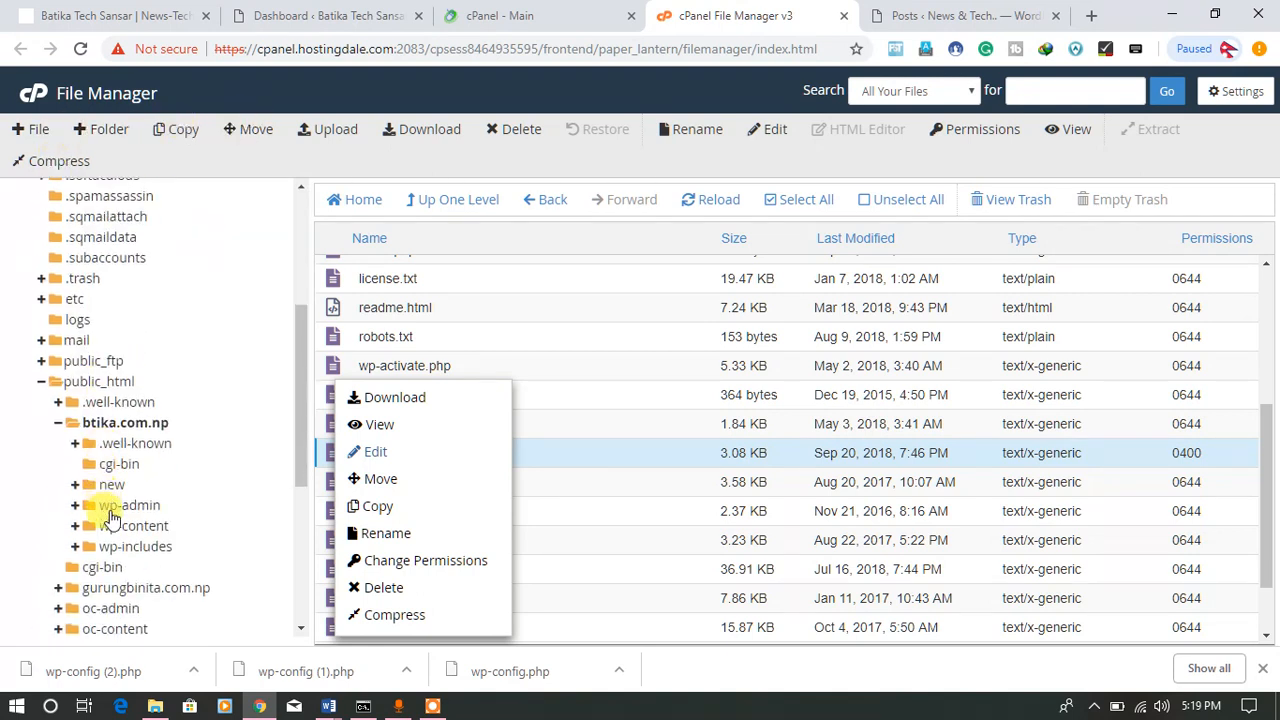
scroll(113, 545, "down", 2)
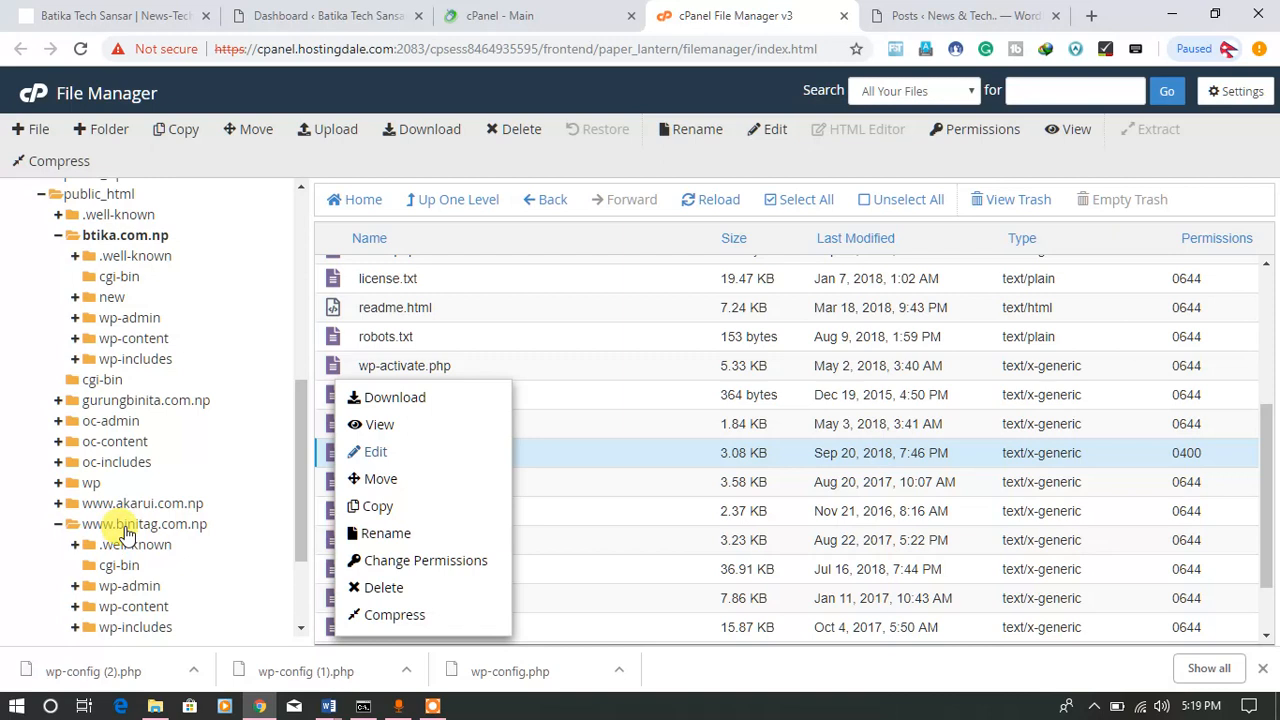
left_click(125, 525)
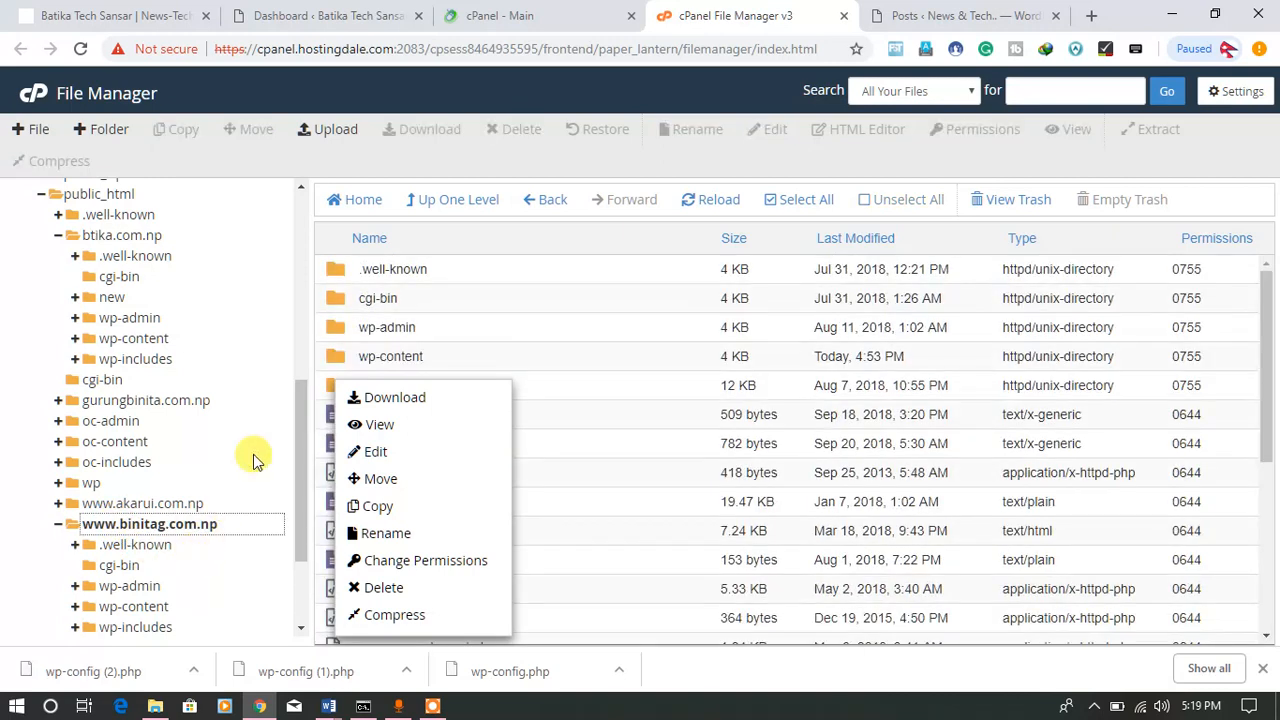
left_click(386, 171)
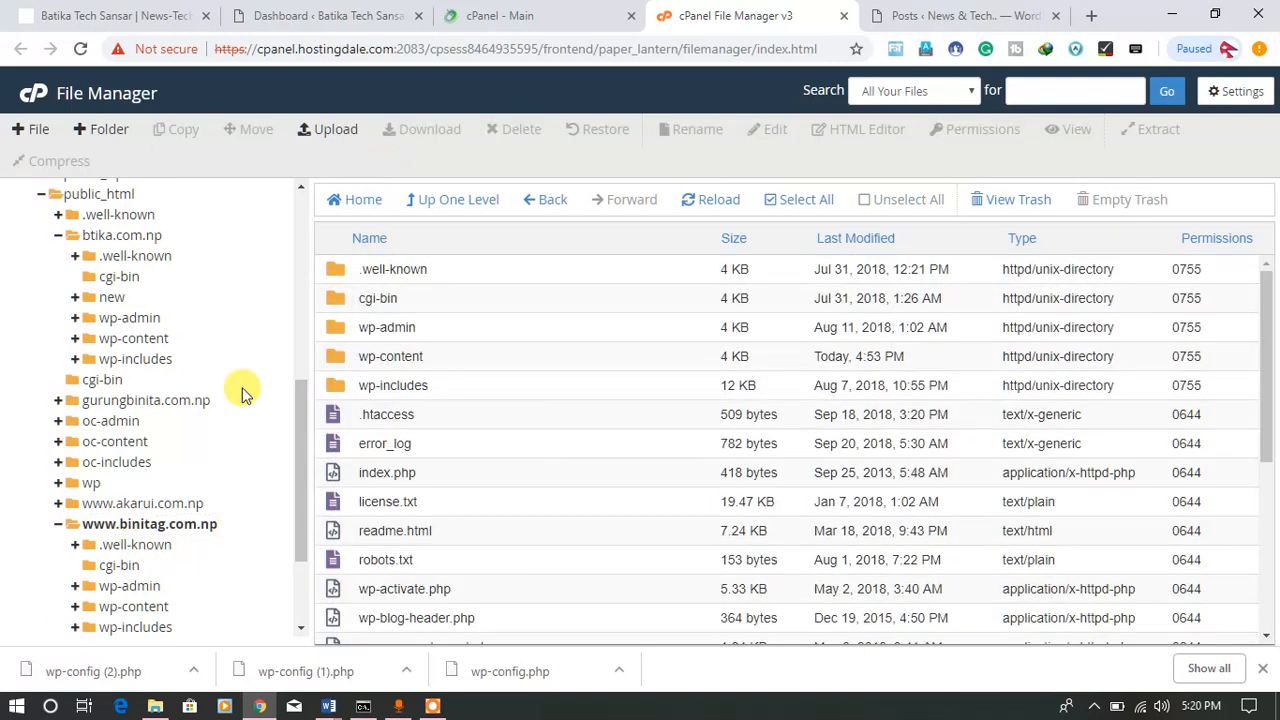
left_click(915, 15)
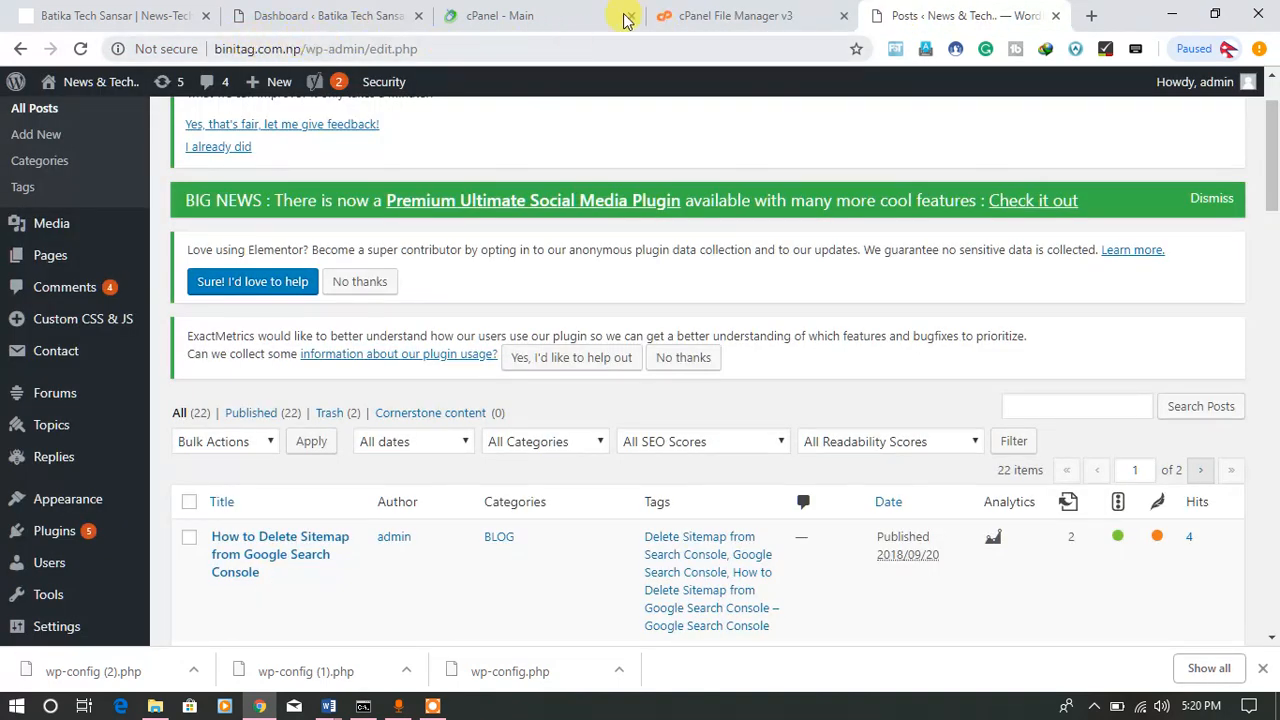
left_click(727, 17)
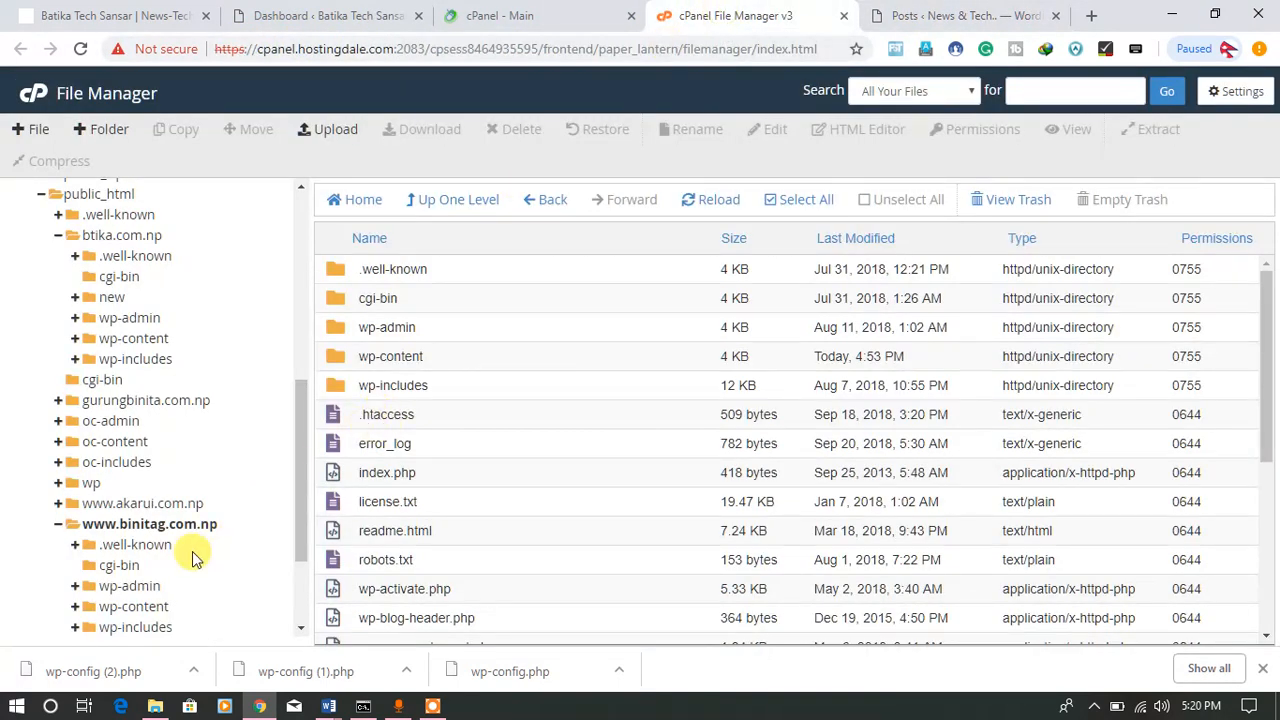
scroll(447, 447, "down", 3)
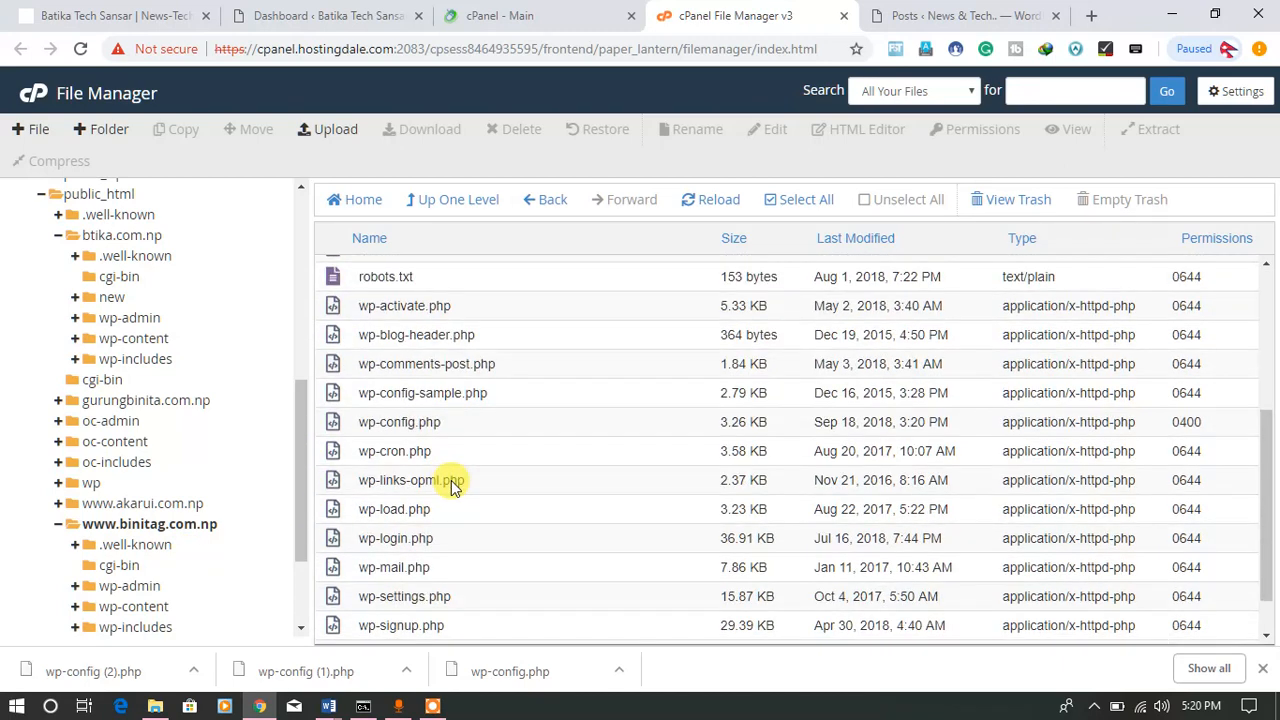
scroll(445, 551, "up", 3)
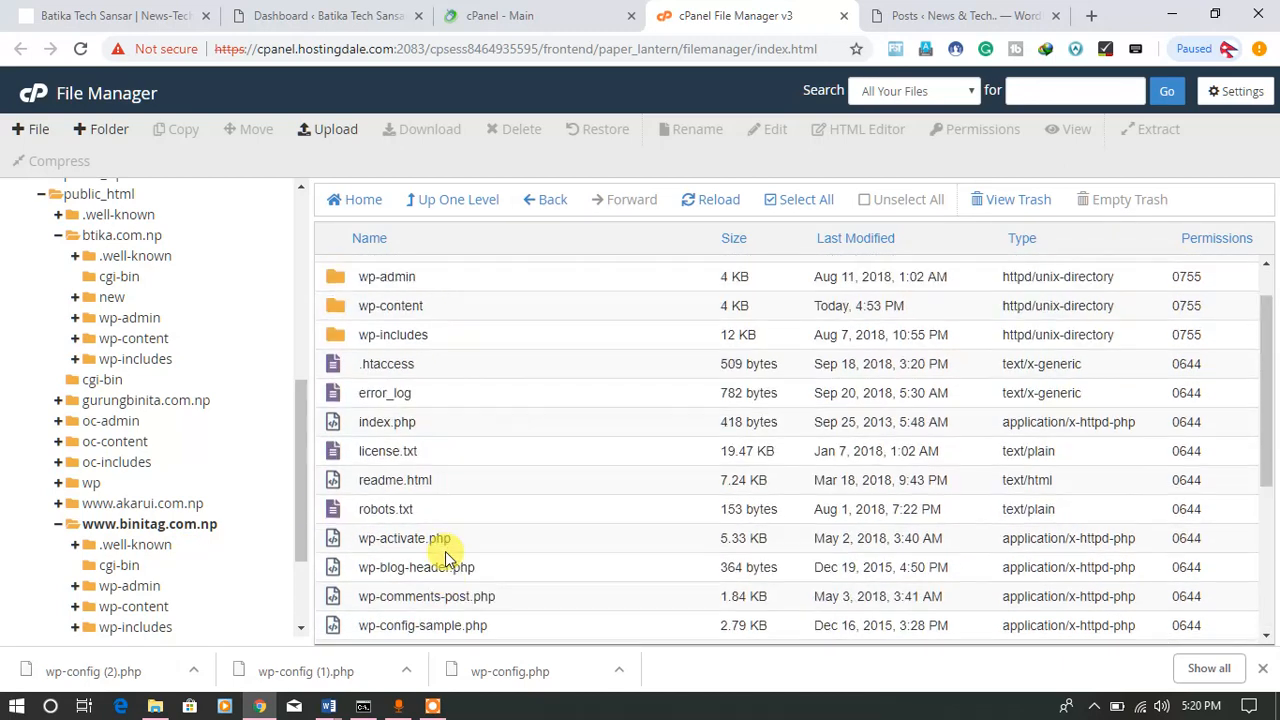
scroll(445, 545, "down", 1)
scroll(445, 545, "up", 1)
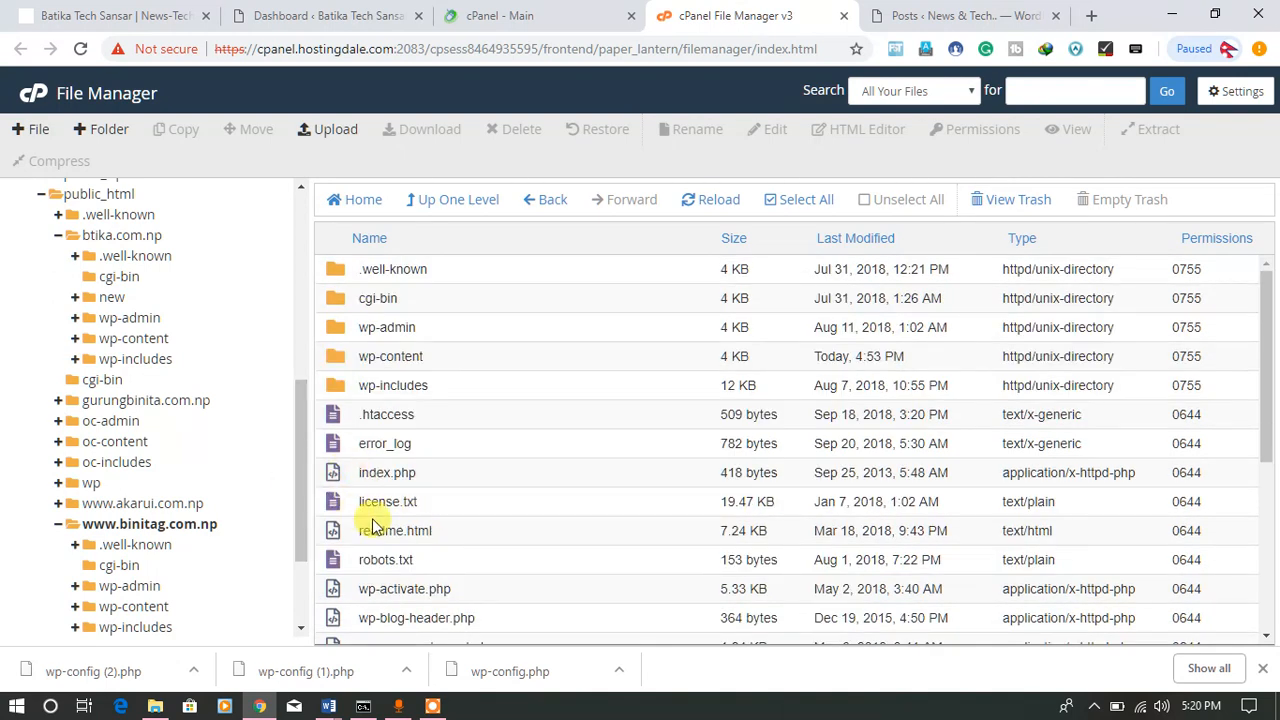
scroll(383, 531, "down", 1)
scroll(383, 531, "down", 1)
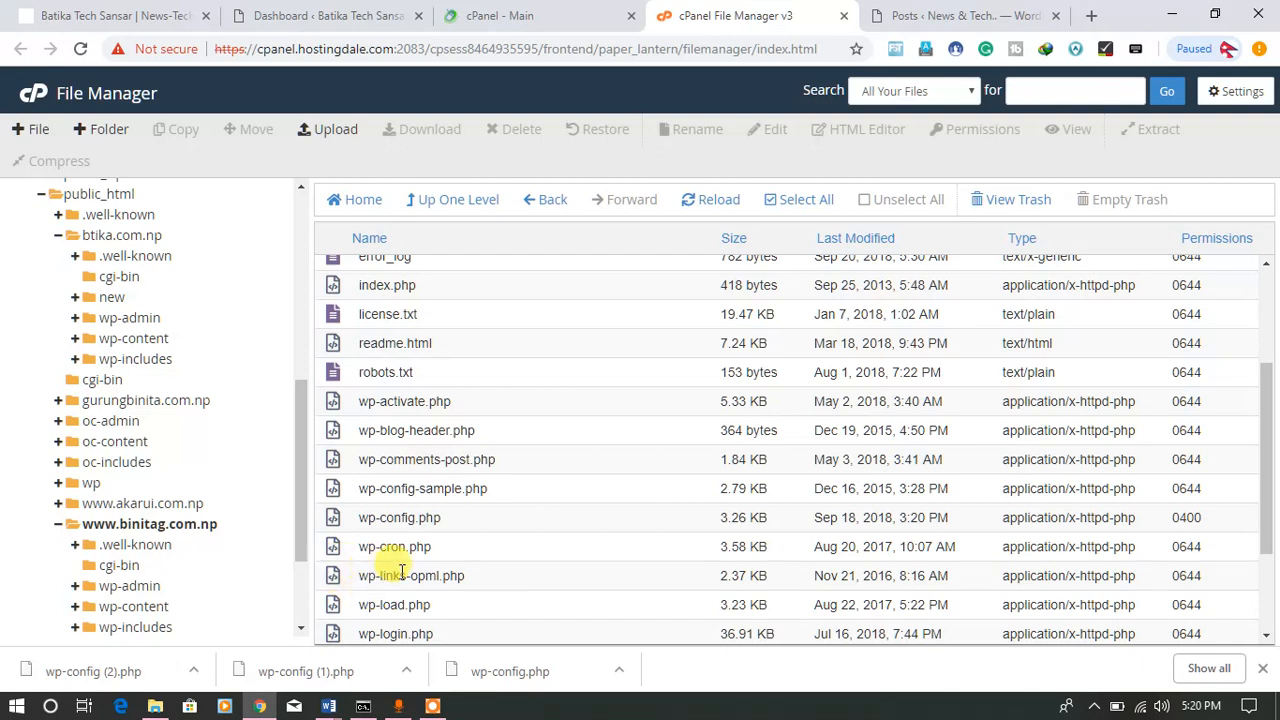
scroll(380, 565, "down", 1)
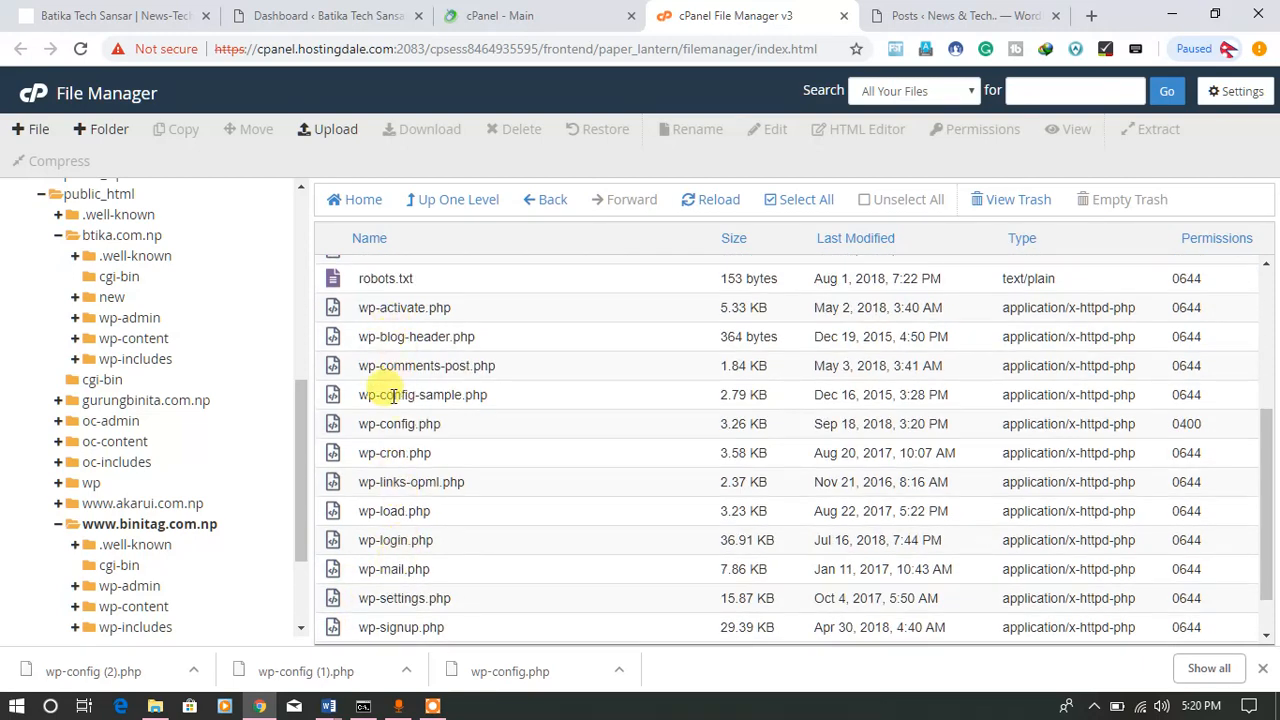
left_click(332, 428)
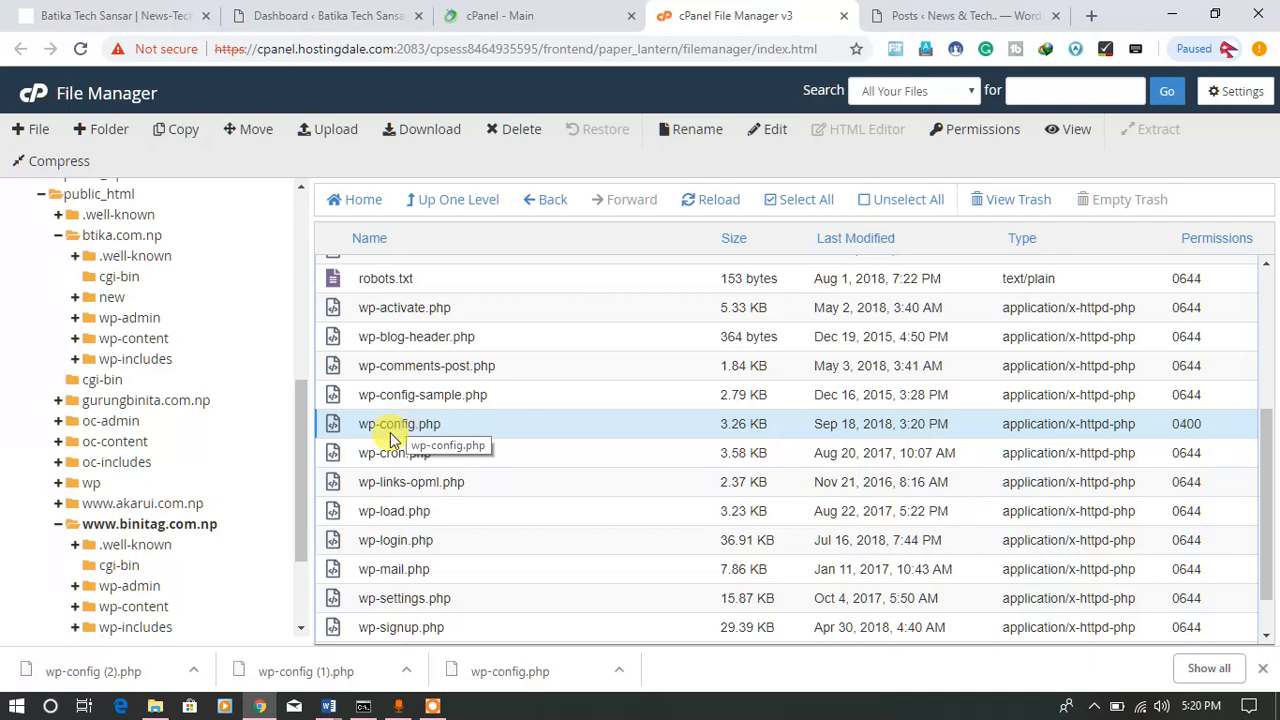
right_click(334, 430)
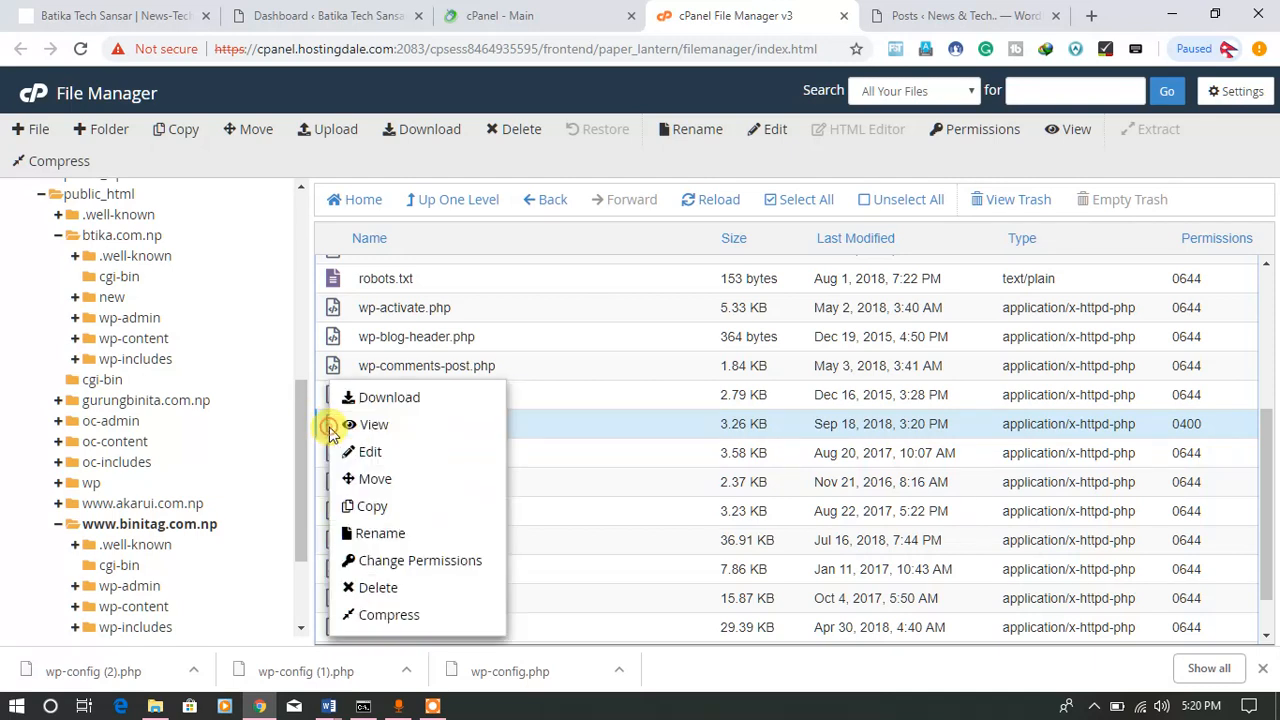
left_click(377, 452)
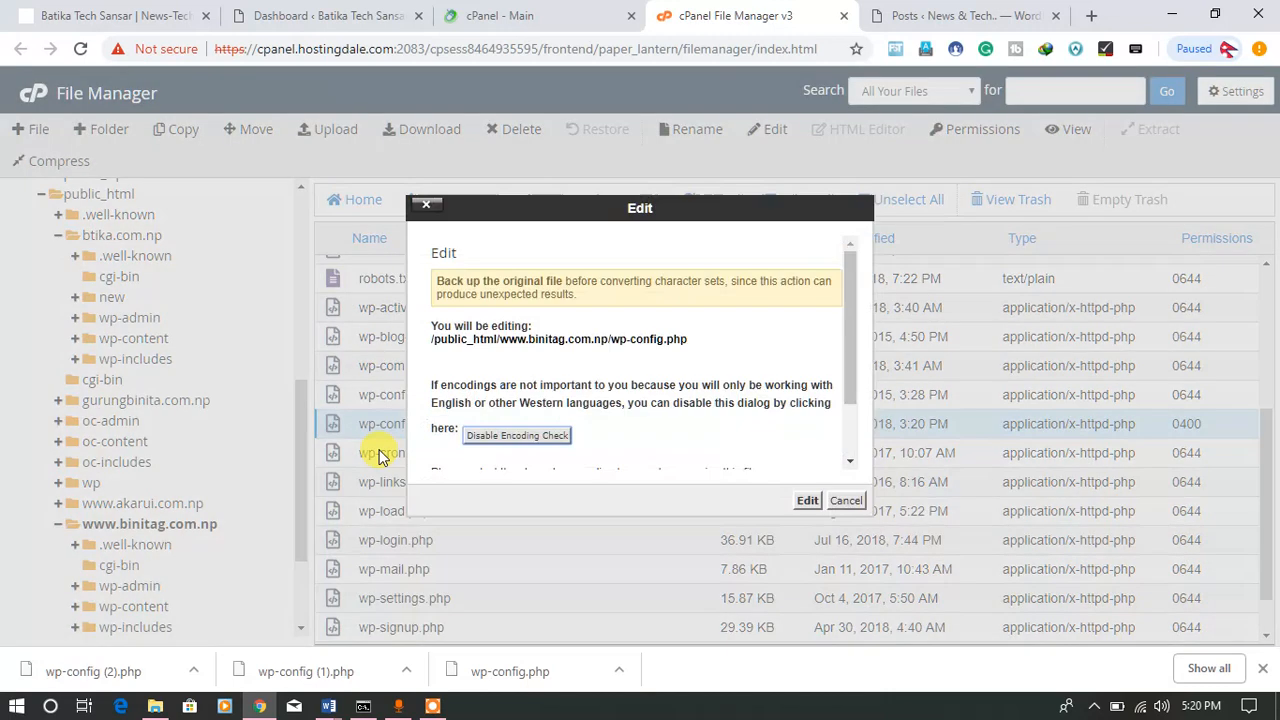
scroll(644, 458, "down", 1)
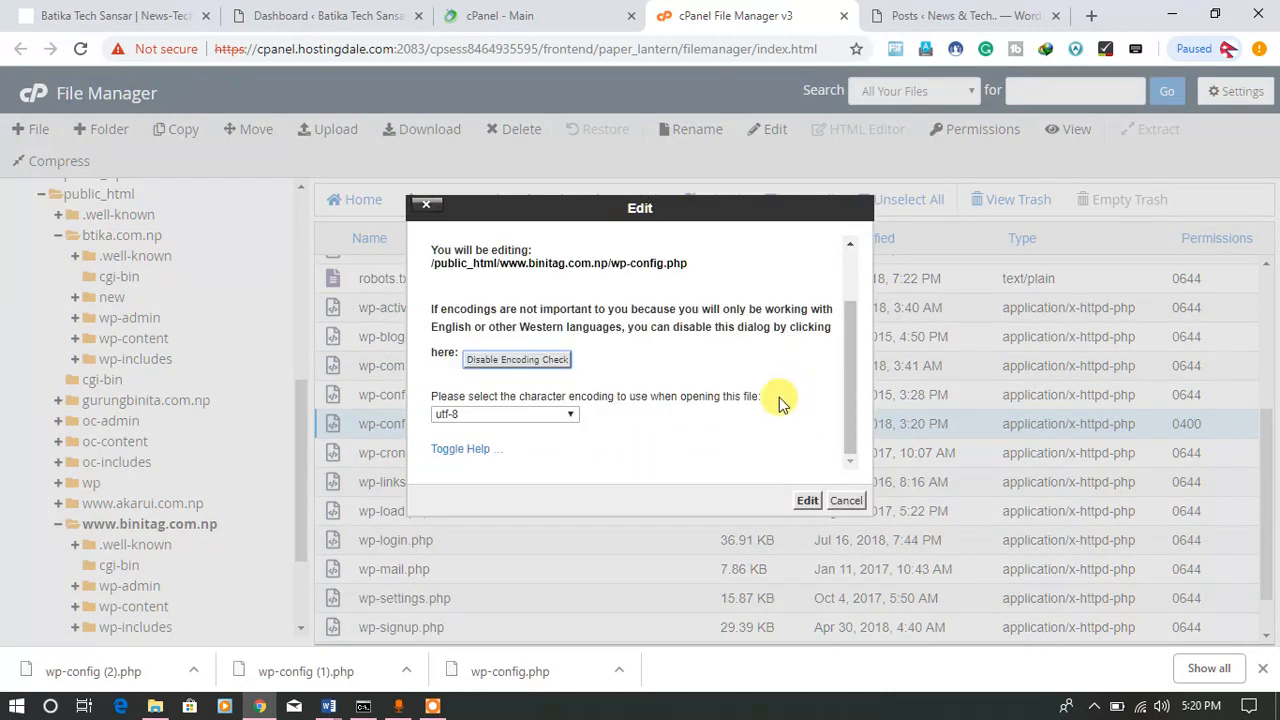
left_click(806, 502)
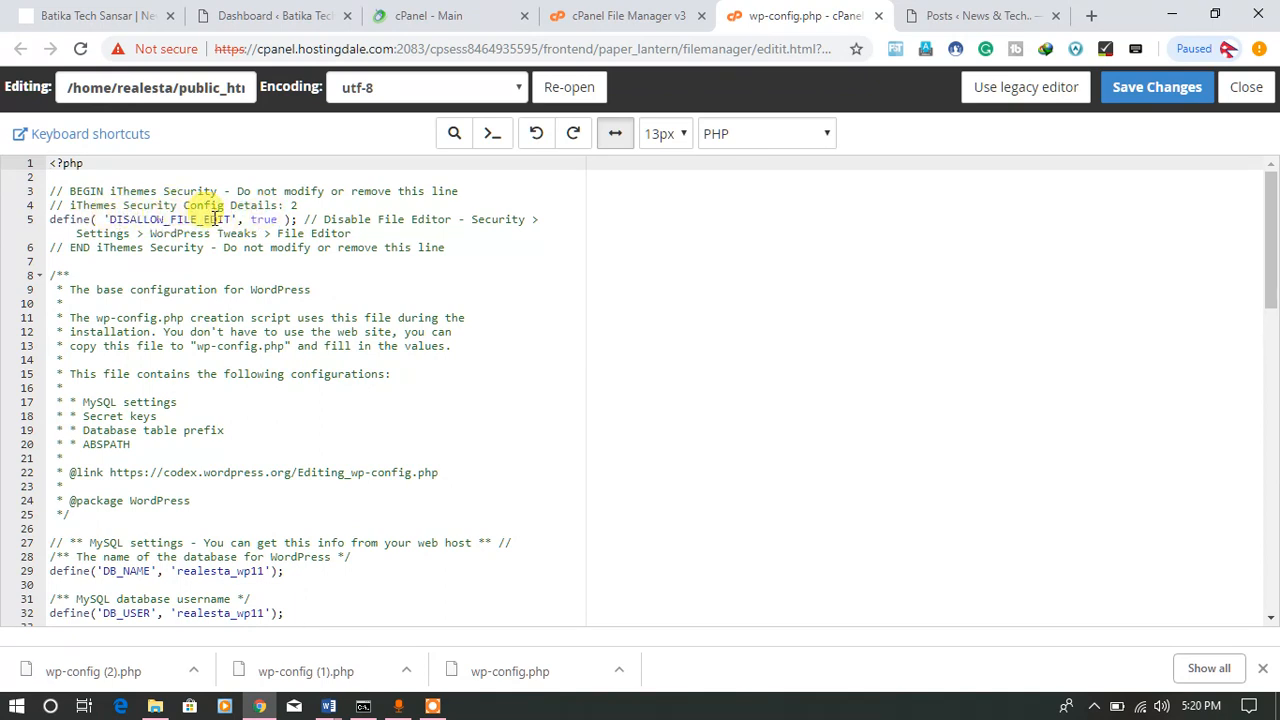
Step: Set DISALLOW_FILE_EDIT to false on line 5 of wp-config.php and save the file
left_click(279, 219)
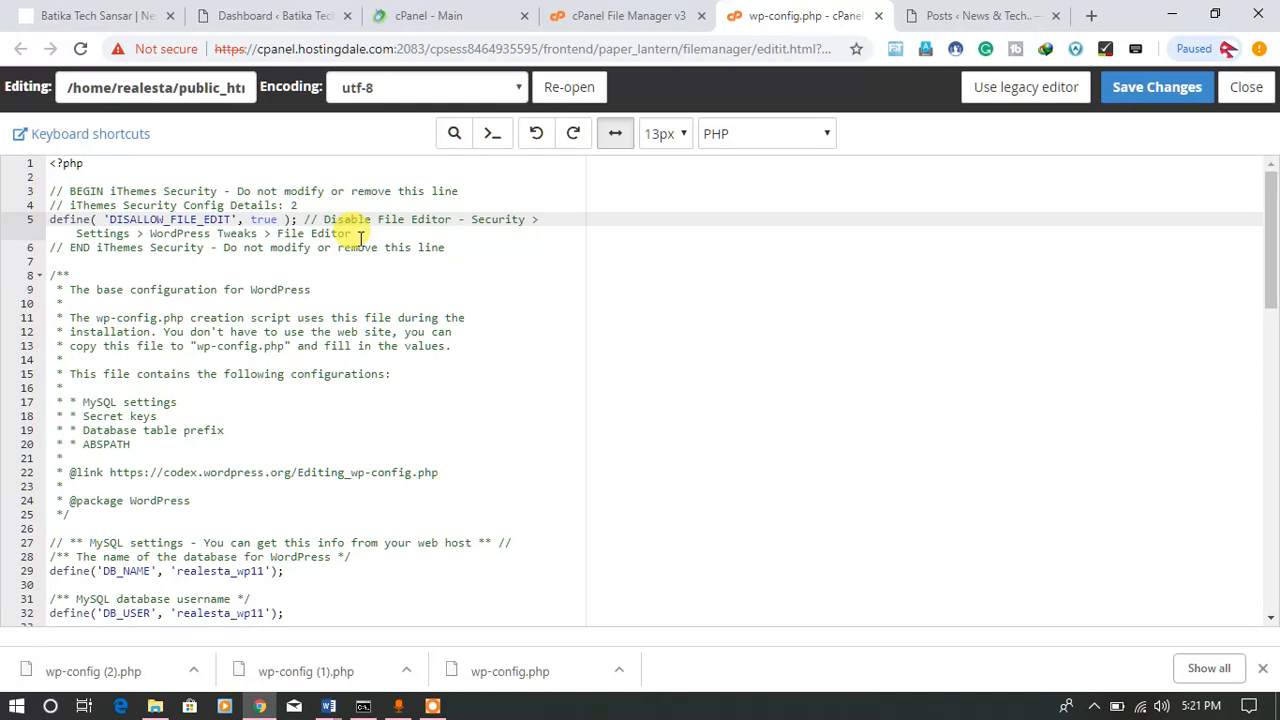
key("BackSpace")
key("BackSpace")
key("BackSpace")
key("BackSpace")
type("false")
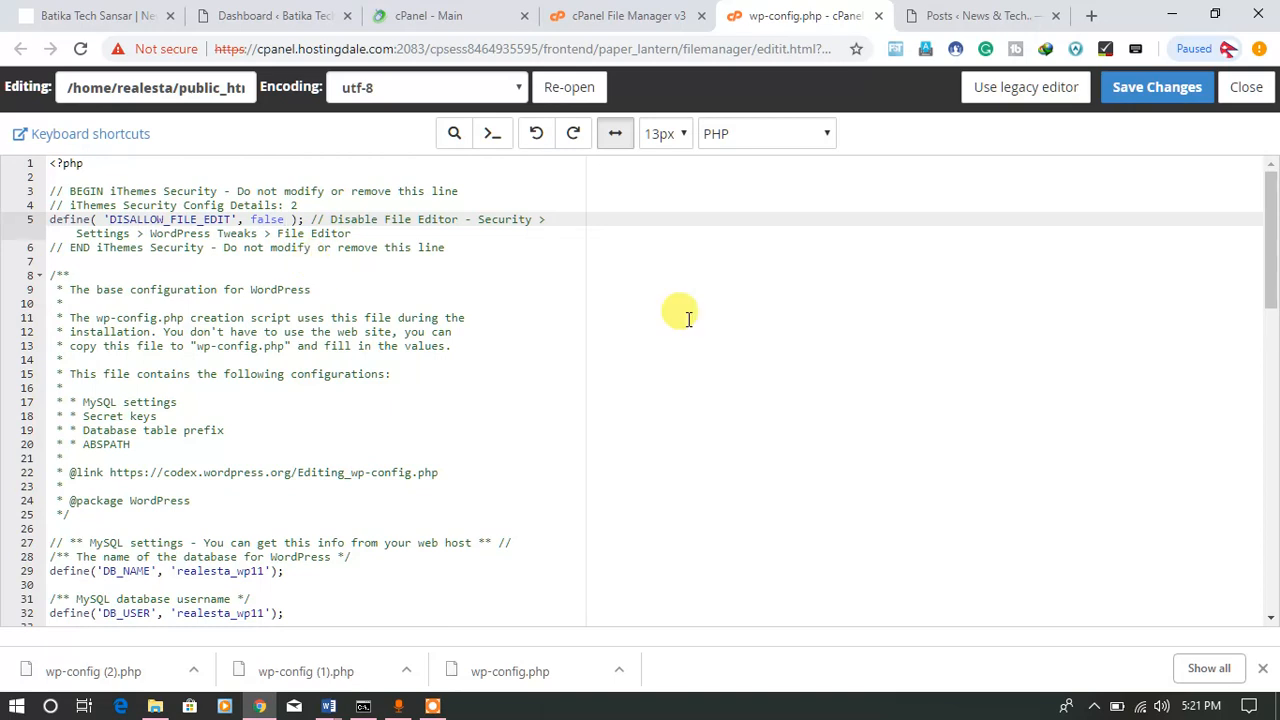
left_click(1155, 98)
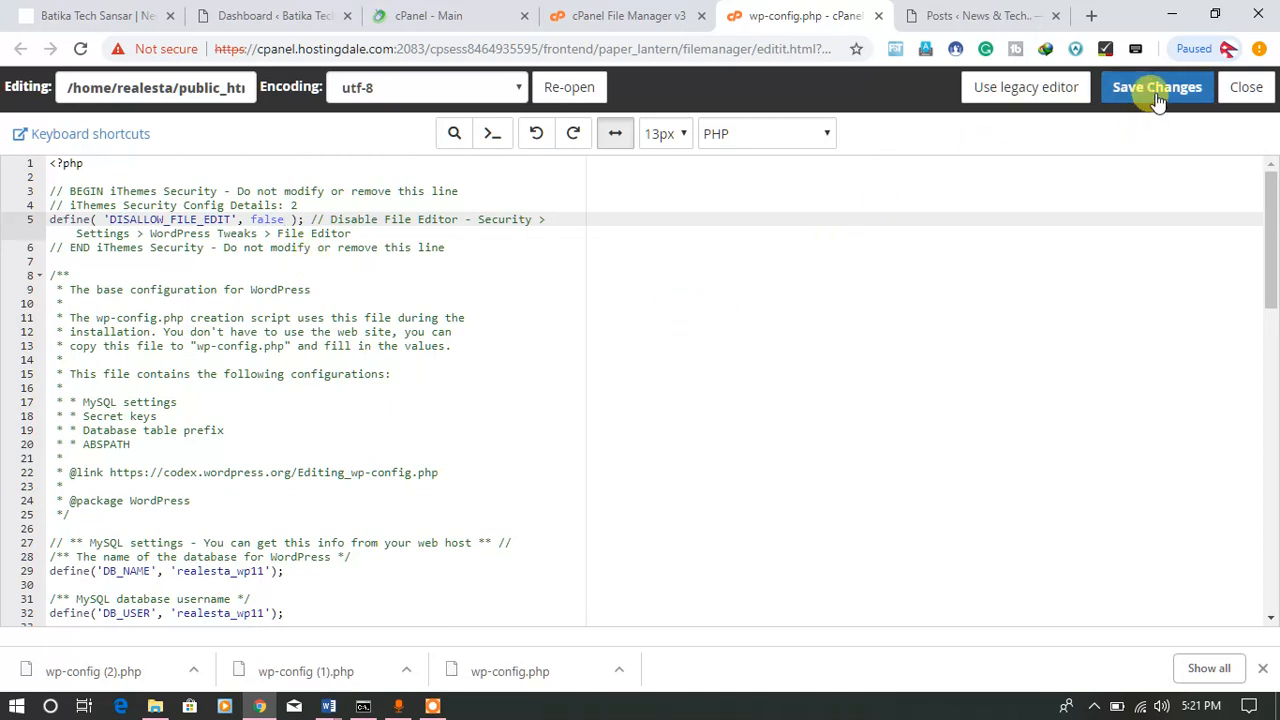
left_click(1157, 93)
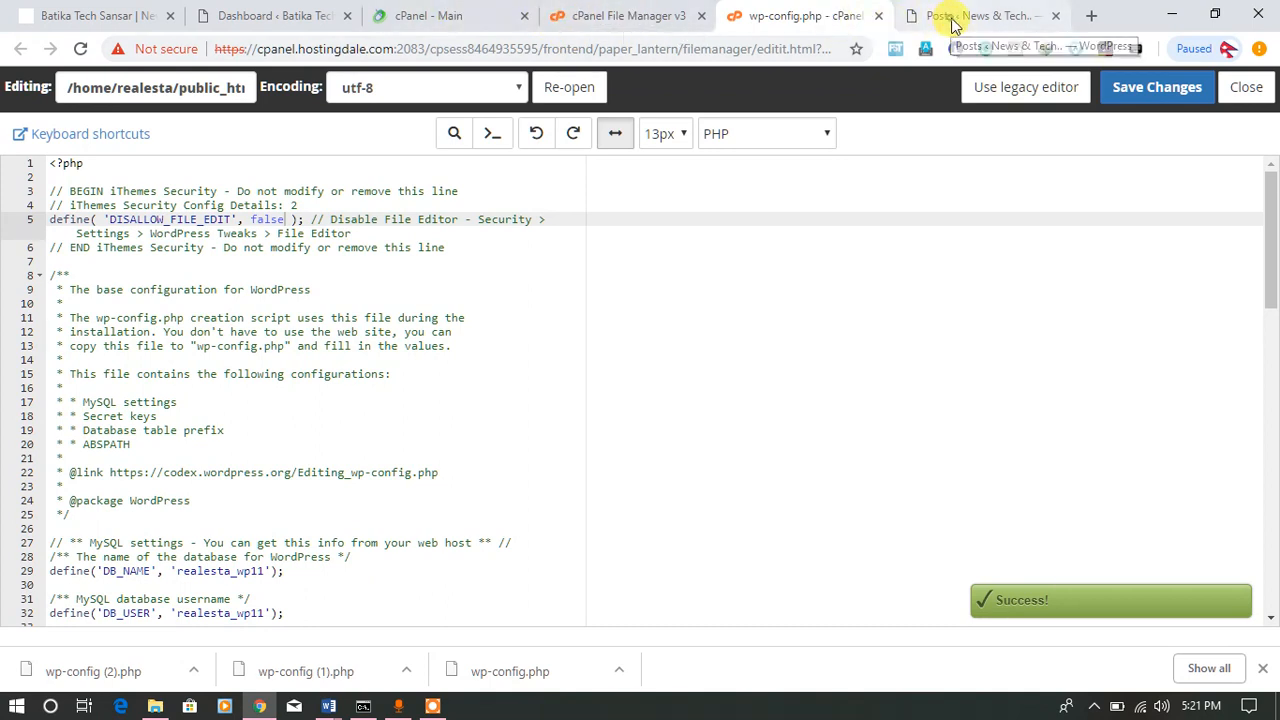
Step: Reload the WordPress Posts page and check the Appearance submenu for the Editor entry
key("ctrl+Tab")
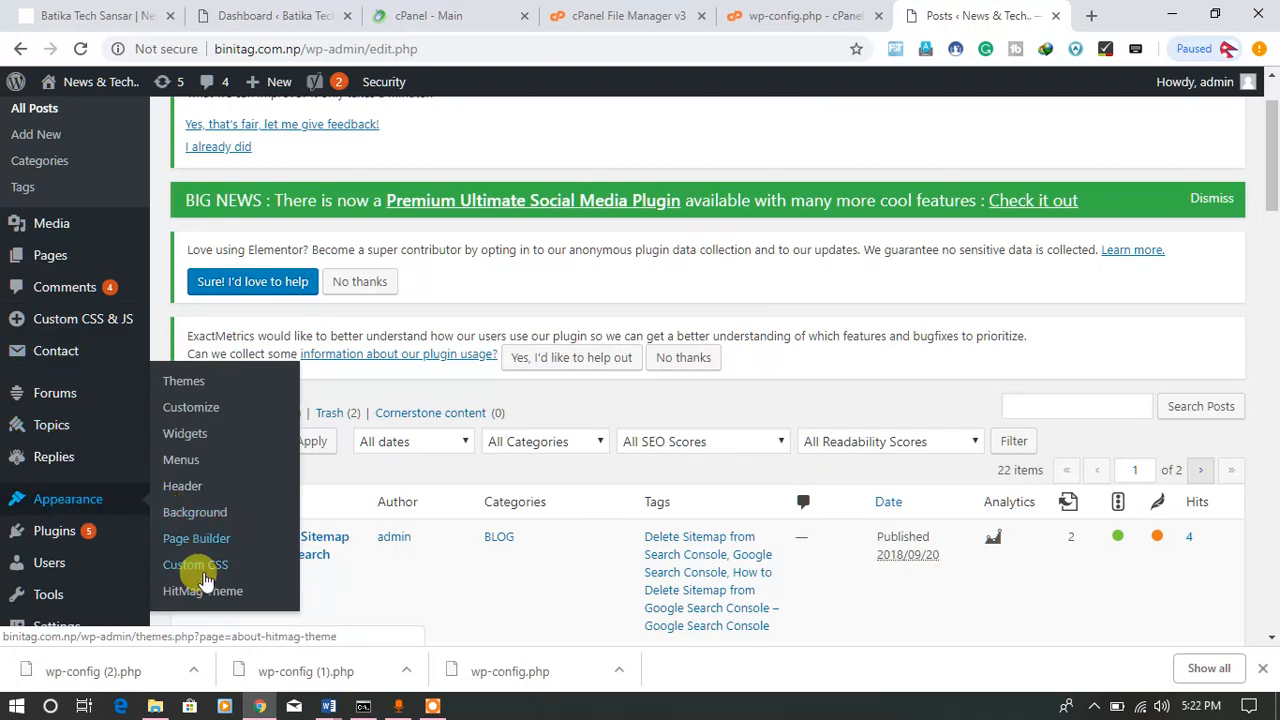
left_click(80, 49)
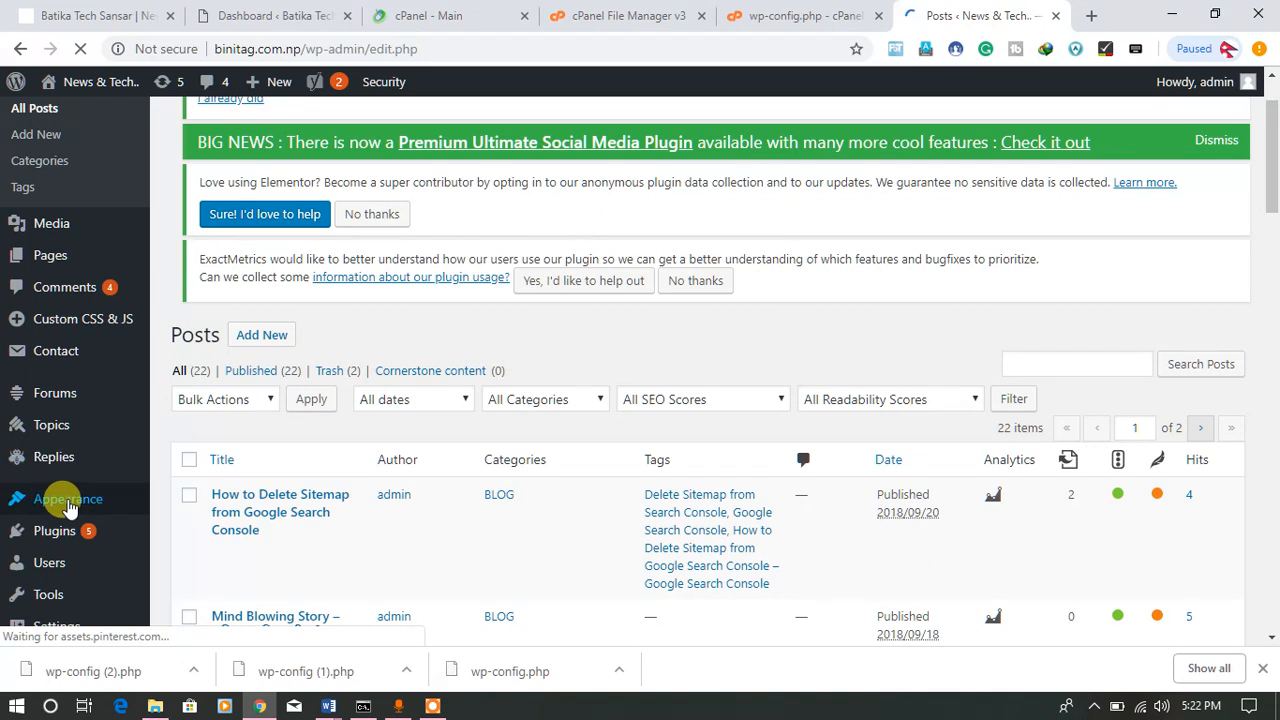
scroll(122, 484, "down", 3)
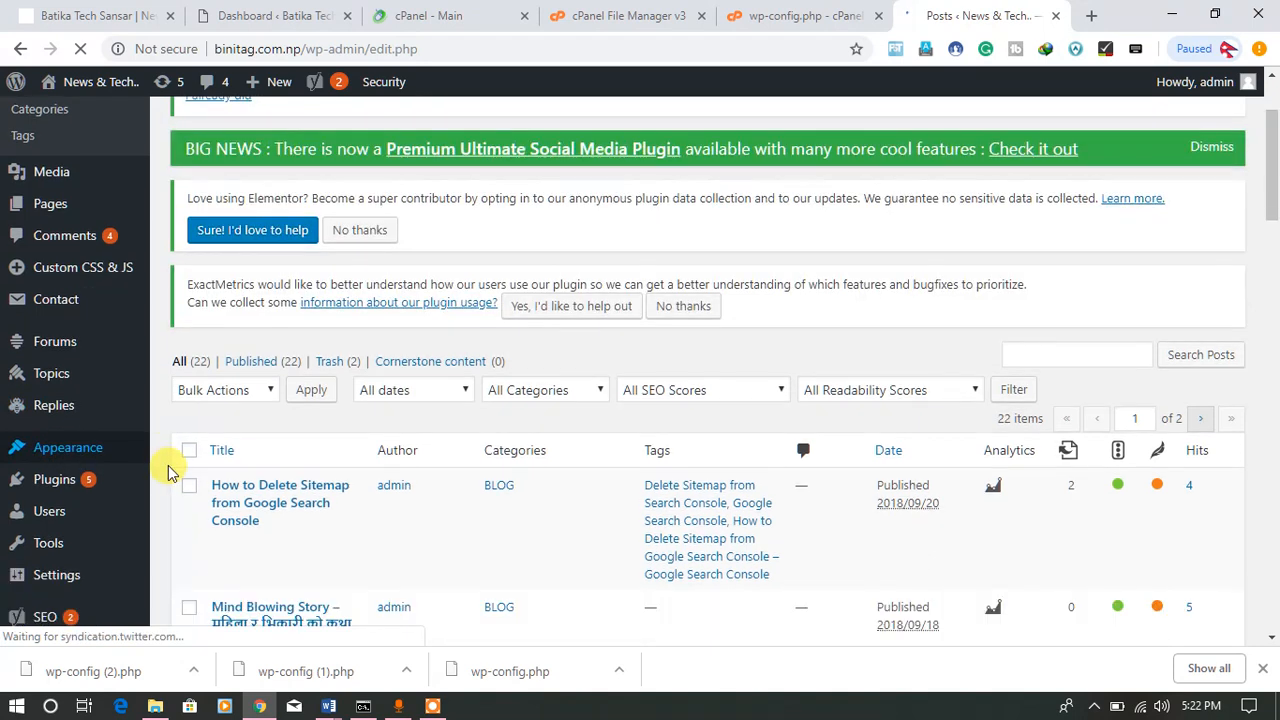
mouse_move(70, 209)
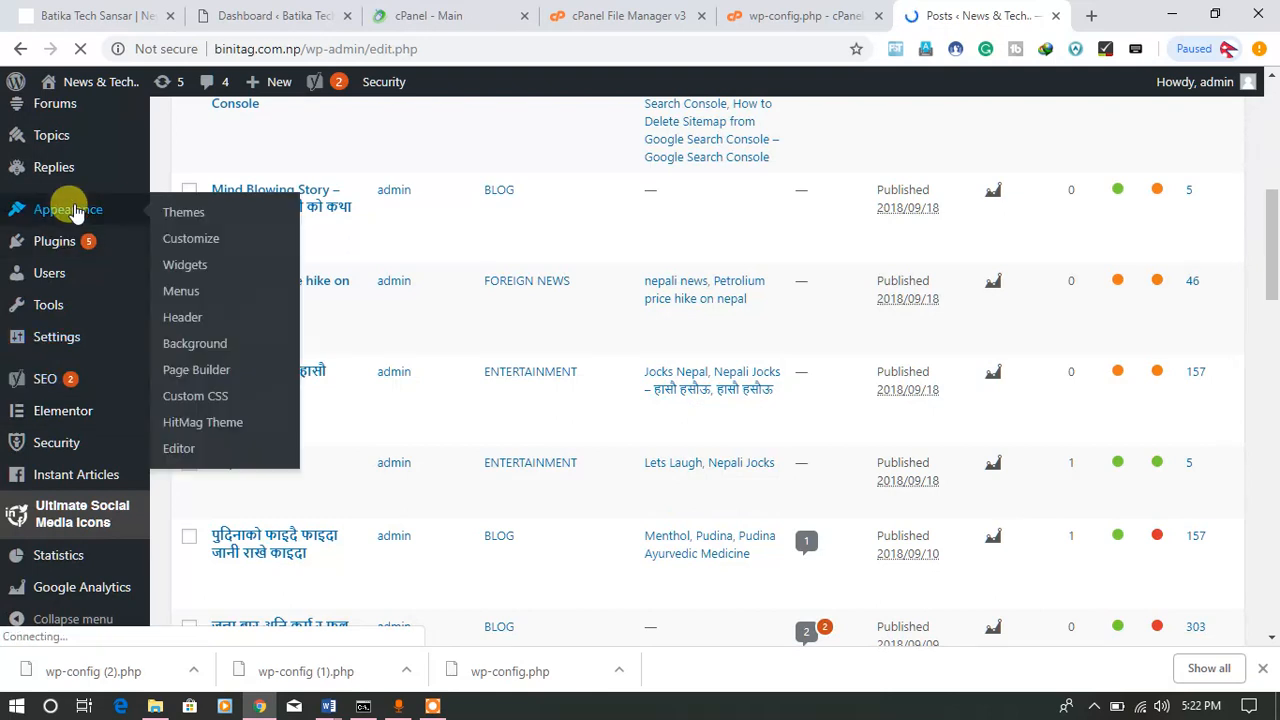